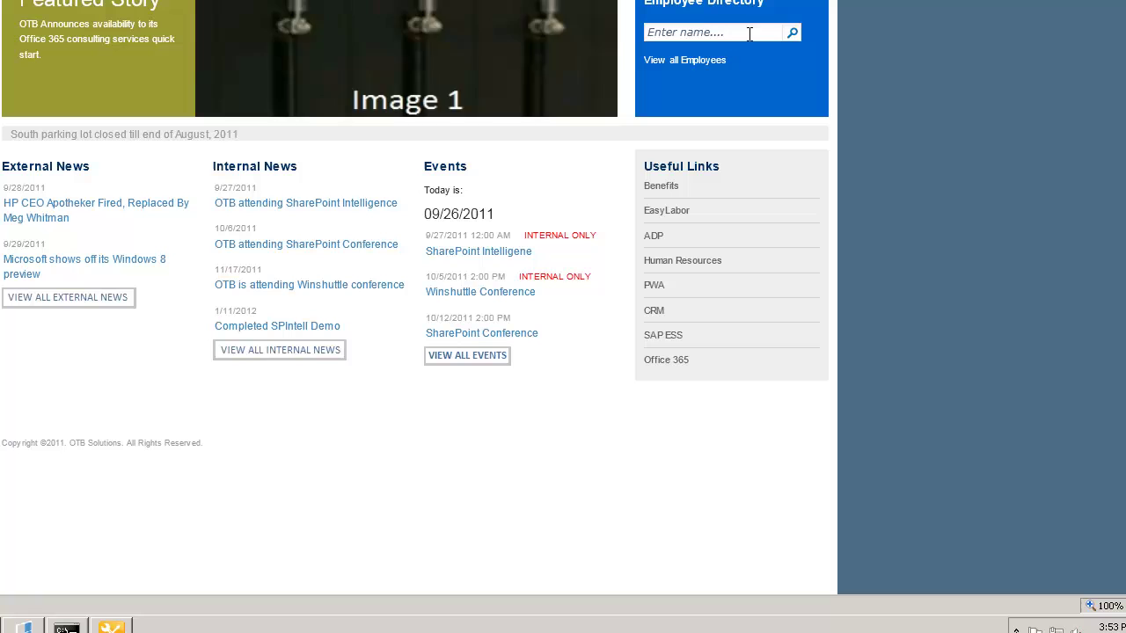
Go to the Human Resources page under Useful Links on the portal home
{"action": "left_click", "coordinate": [749, 33]}
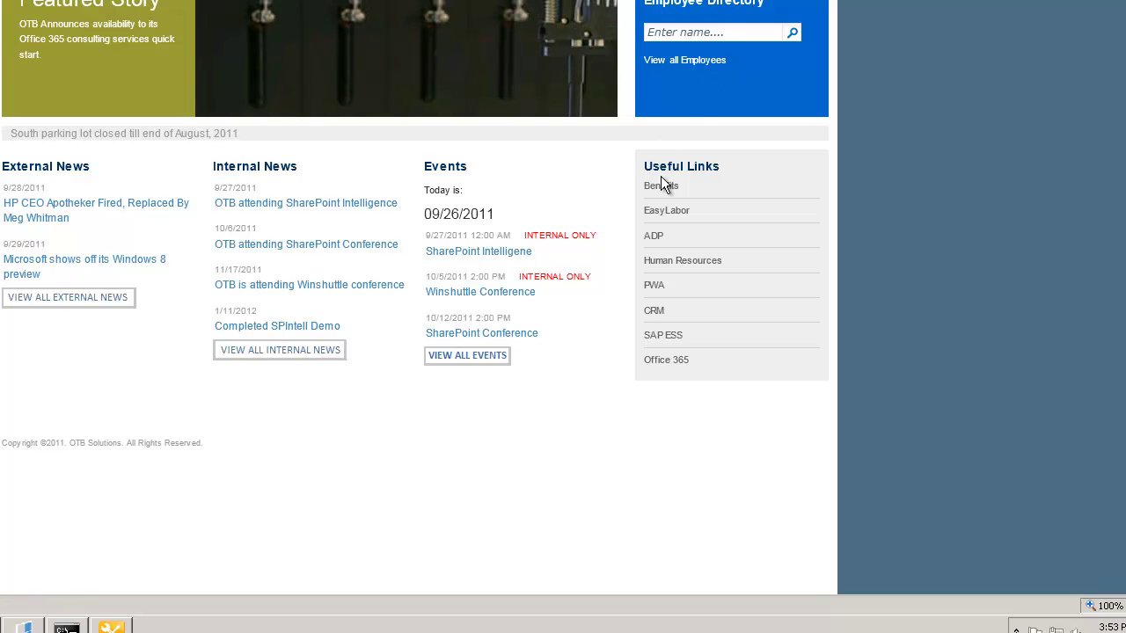
{"action": "left_click", "coordinate": [700, 263]}
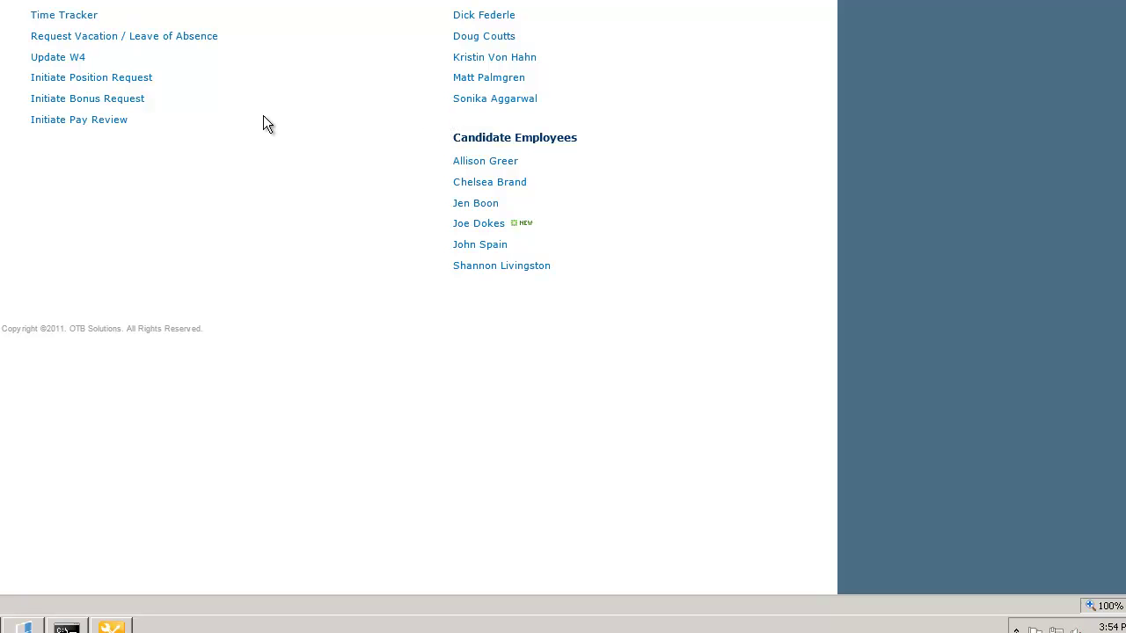
Open the Update W4 form and replace line A's invalid entry with 1
{"action": "left_click", "coordinate": [58, 60]}
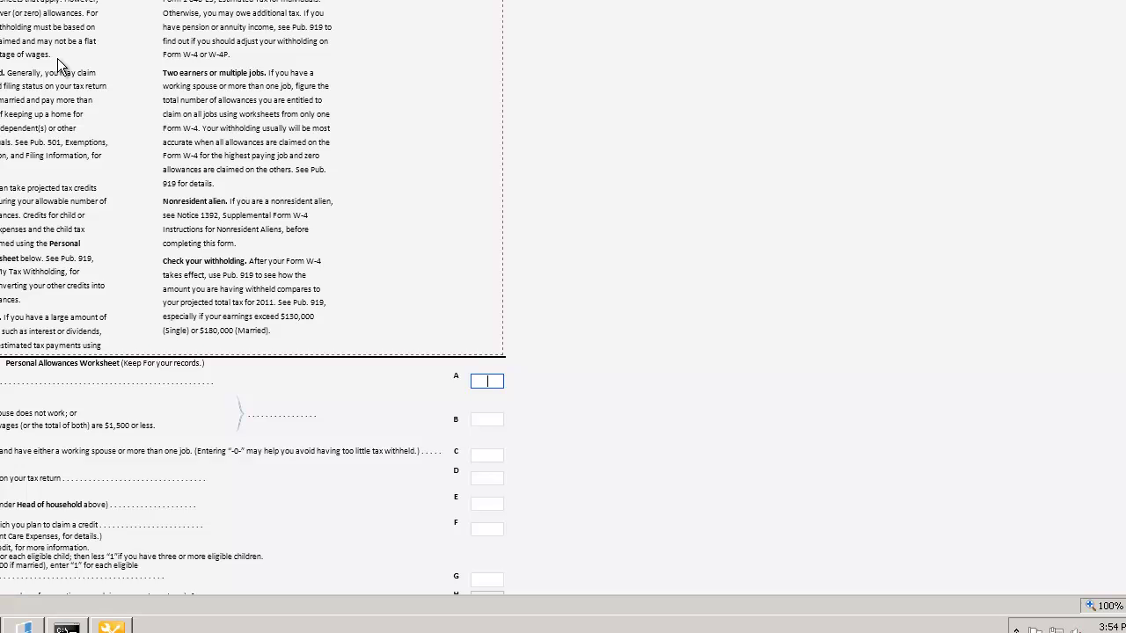
{"action": "type", "text": "a"}
{"action": "key", "text": "Tab"}
{"action": "double_click", "coordinate": [552, 415]}
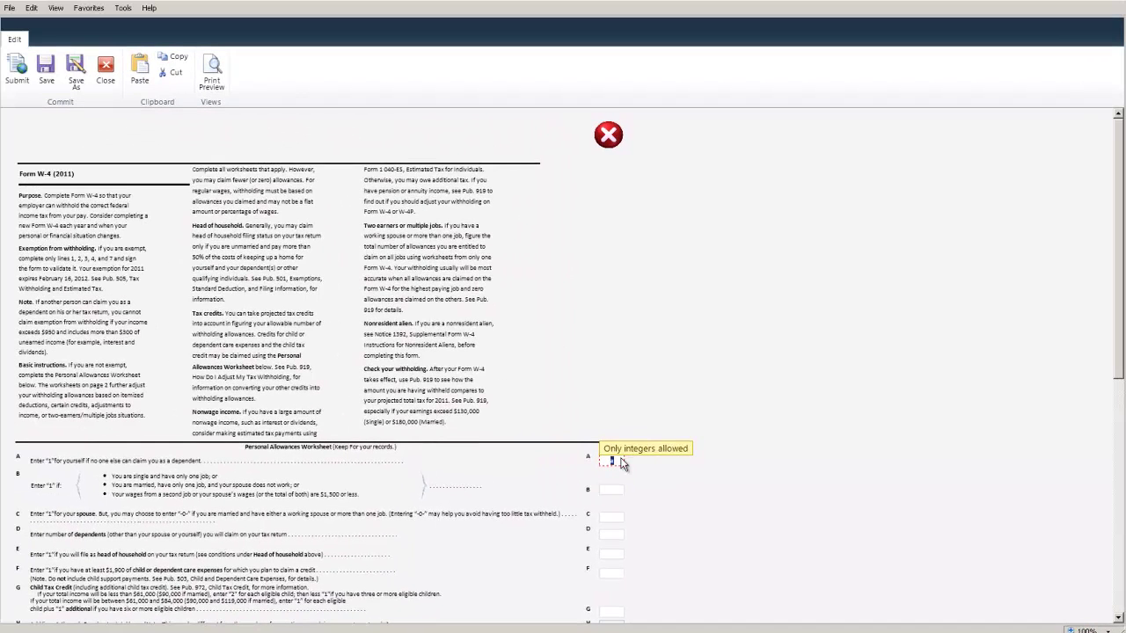
{"action": "type", "text": "1"}
{"action": "key", "text": "Tab"}
Enter 1 on worksheet lines B through G, bringing the total to 7
{"action": "type", "text": "1"}
{"action": "key", "text": "Tab"}
{"action": "type", "text": "1"}
{"action": "key", "text": "Tab"}
{"action": "type", "text": "1"}
{"action": "key", "text": "Tab"}
{"action": "type", "text": "1"}
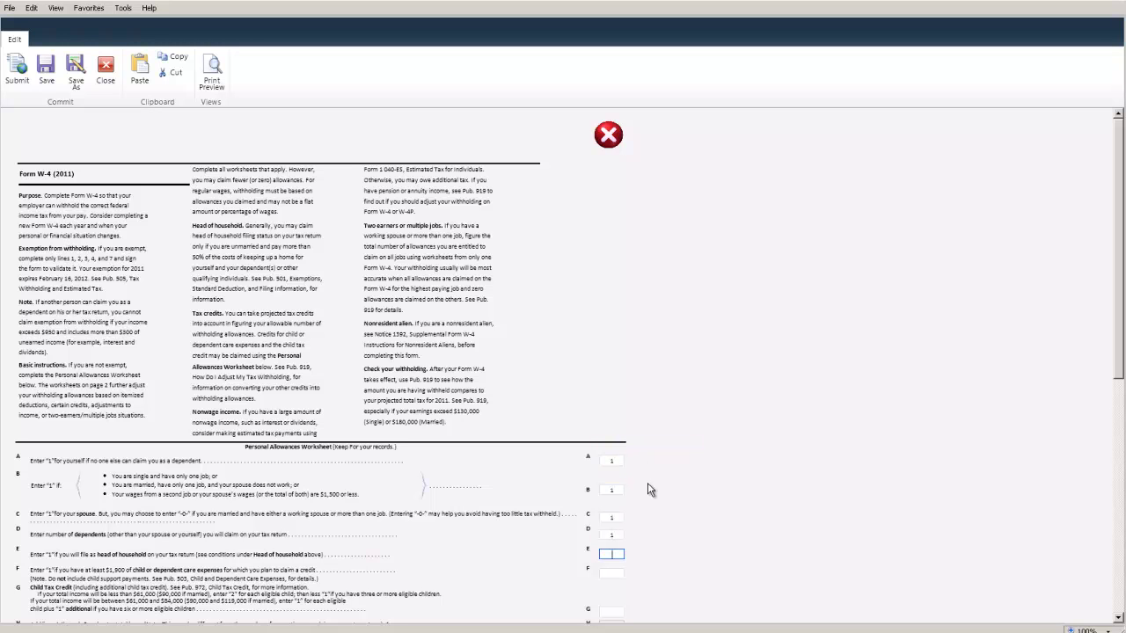
{"action": "key", "text": "Tab"}
{"action": "type", "text": "1"}
{"action": "key", "text": "Tab"}
{"action": "type", "text": "1"}
{"action": "key", "text": "Tab"}
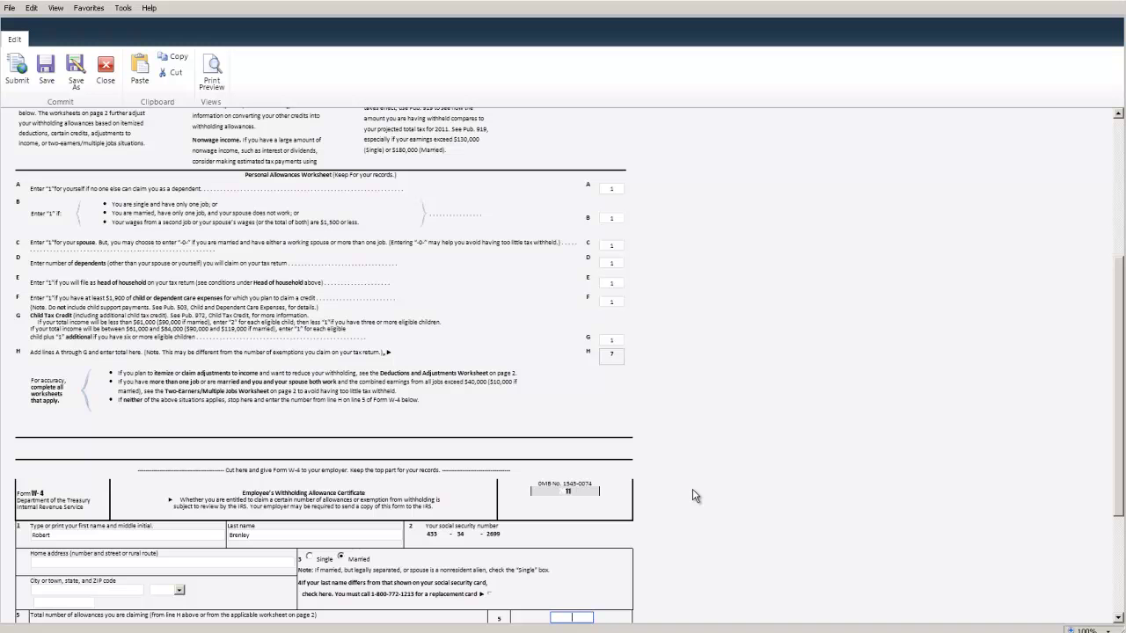
Enter 7 allowances on line 5 and type the employee's full name as signature
{"action": "type", "text": "7"}
{"action": "left_click", "coordinate": [1120, 617]}
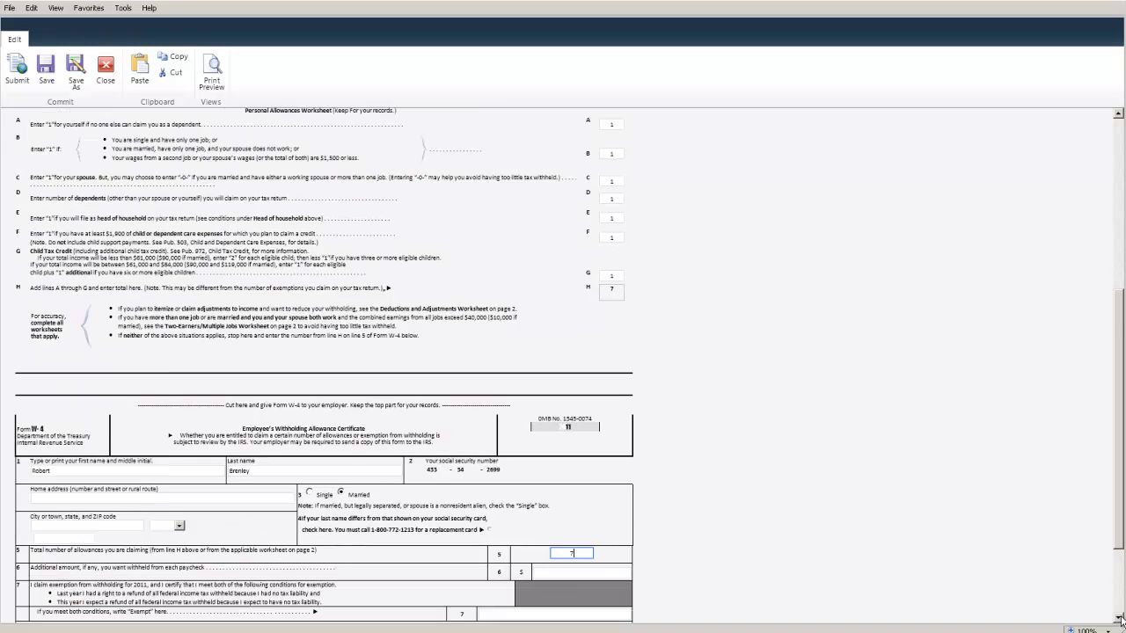
{"action": "left_click", "coordinate": [1119, 617]}
{"action": "left_click", "coordinate": [1120, 617]}
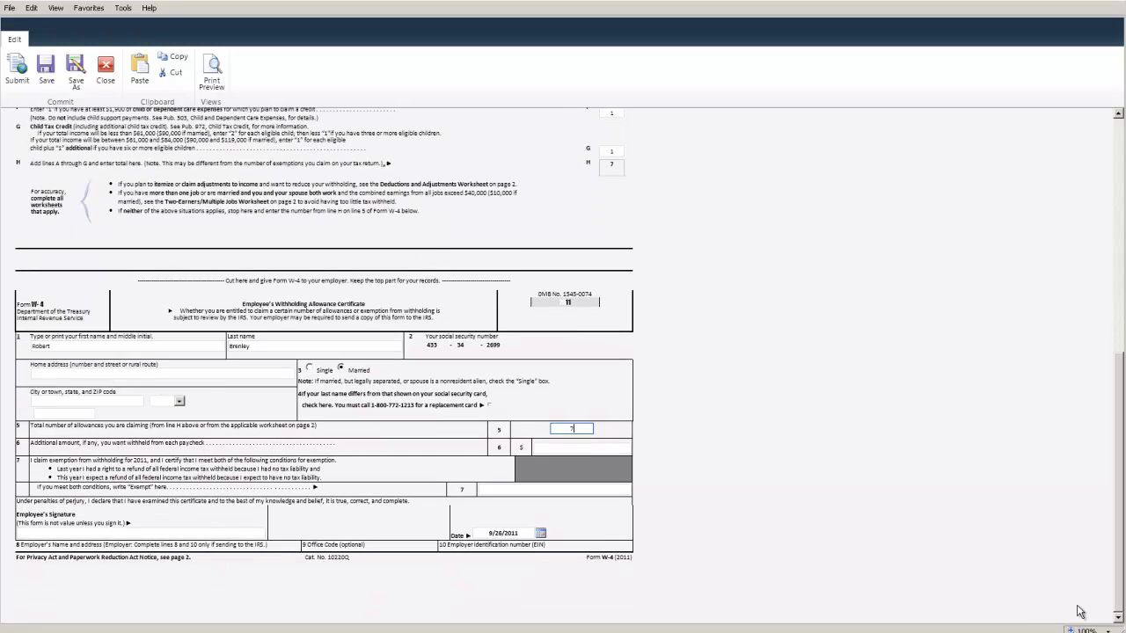
{"action": "left_click", "coordinate": [207, 534]}
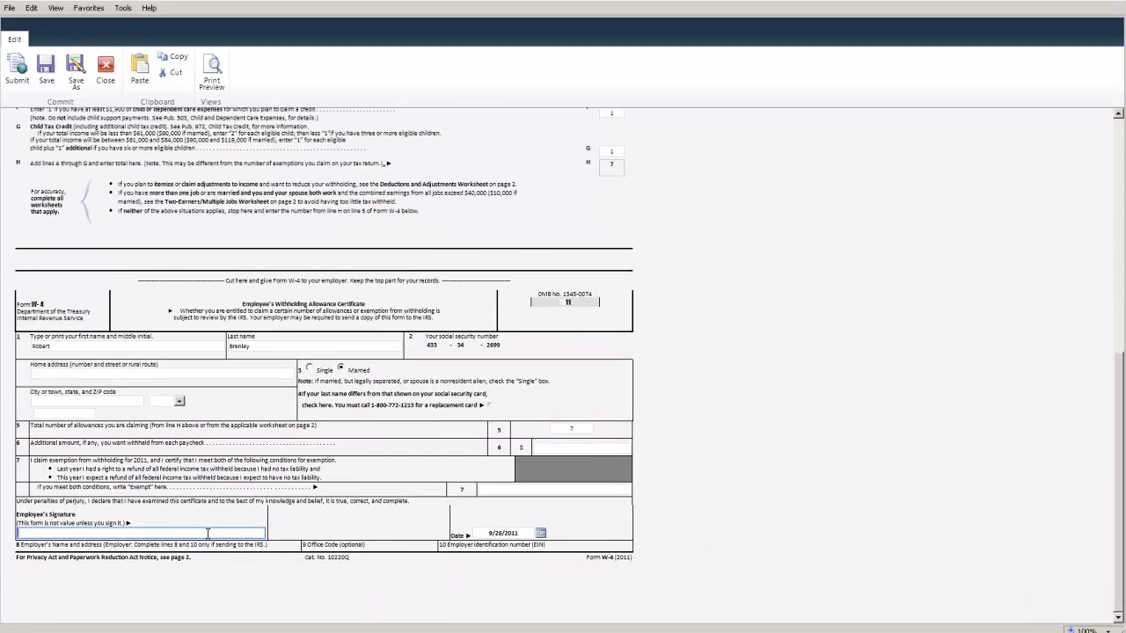
Submit the W-4 update and highlight the successful-submission message
{"action": "left_click", "coordinate": [15, 75]}
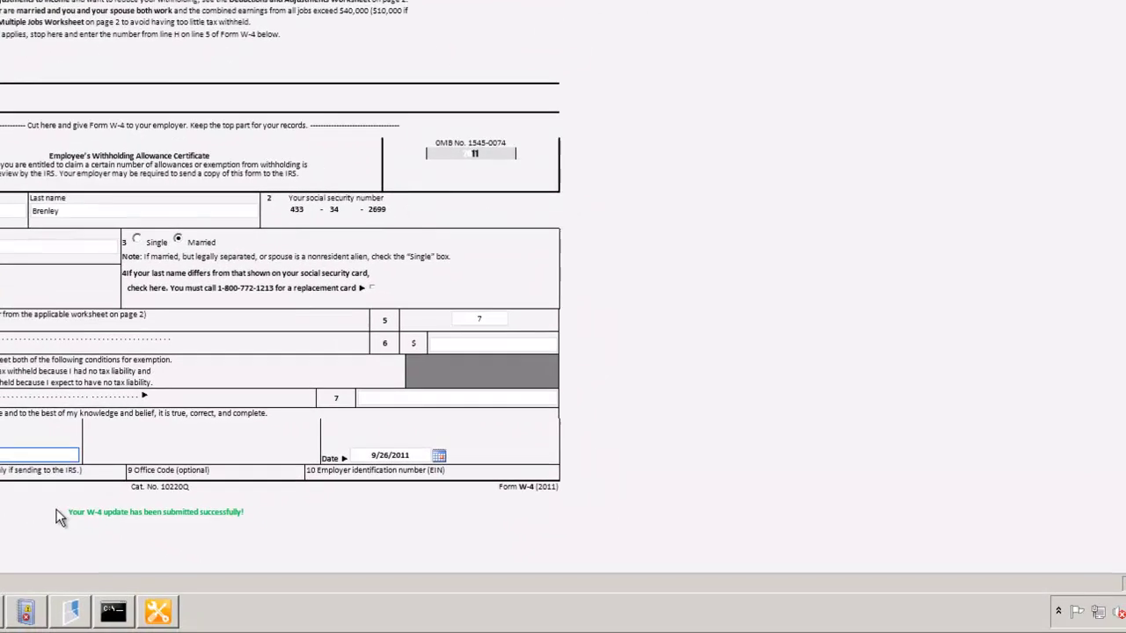
{"action": "left_click_drag", "start_coordinate": [64, 510], "coordinate": [242, 513]}
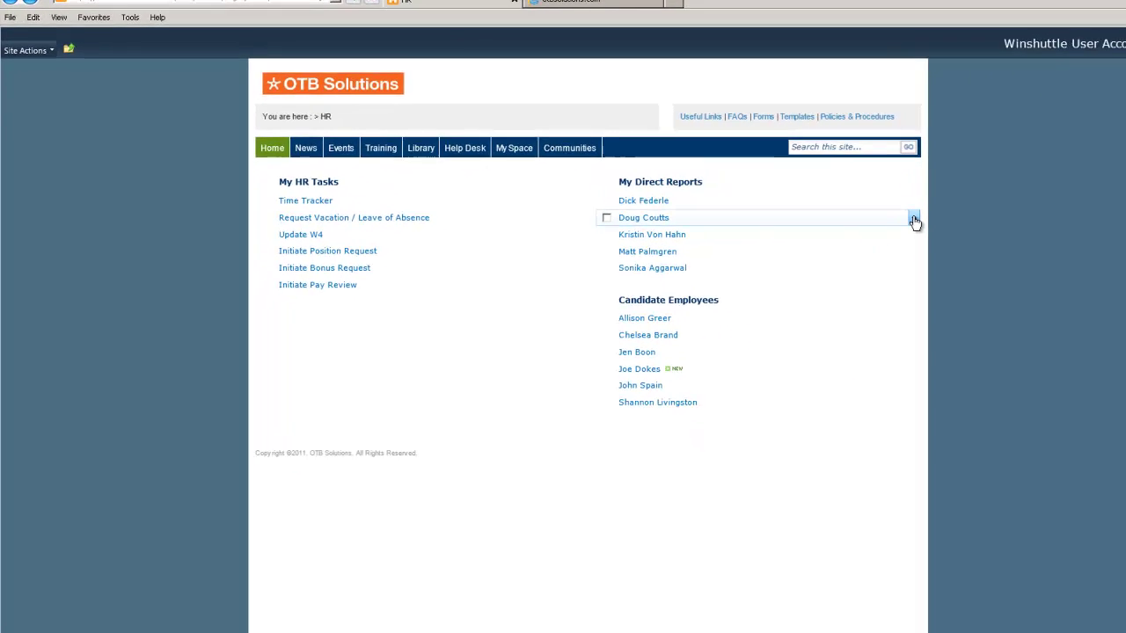
Choose Hire Candidate from the new candidate's row menu under Candidate Employees
{"action": "left_click", "coordinate": [914, 221]}
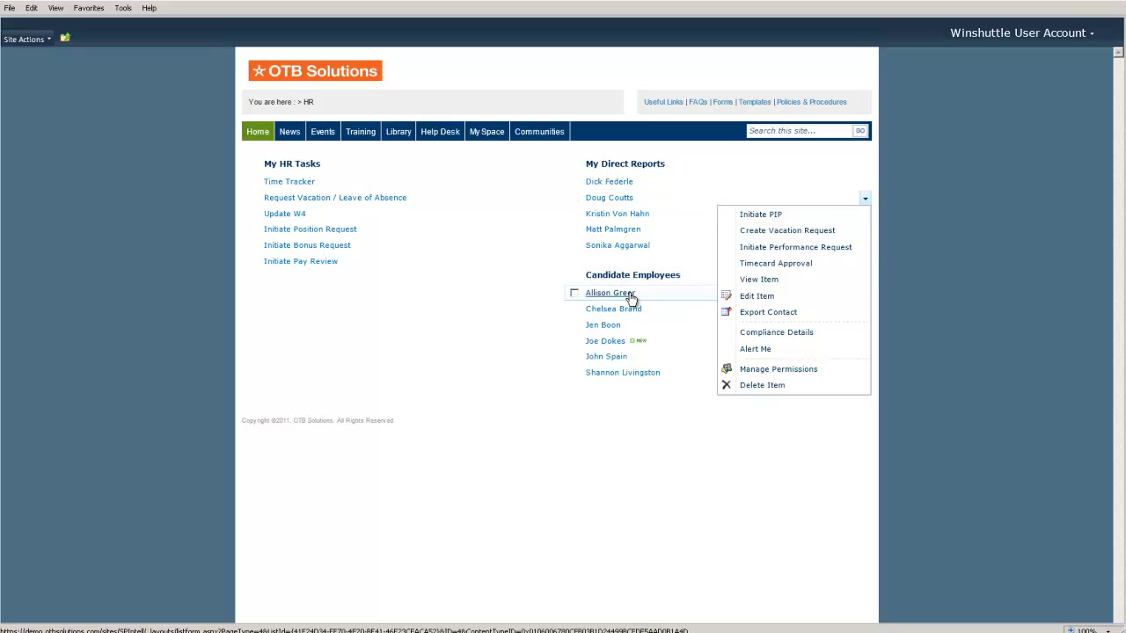
{"action": "left_click", "coordinate": [507, 304]}
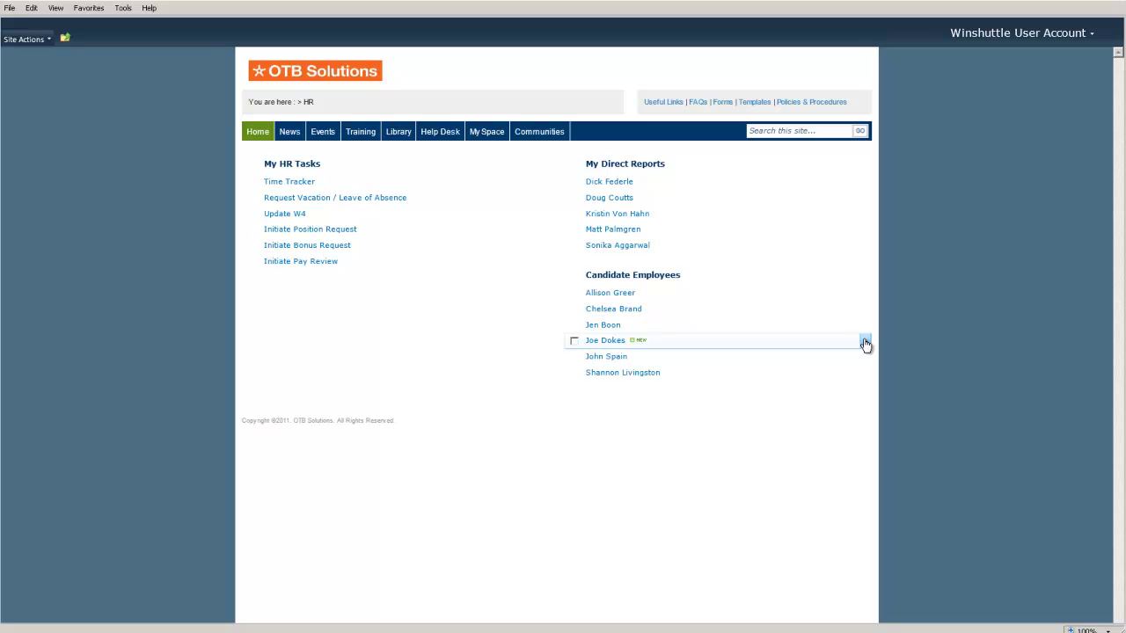
{"action": "left_click", "coordinate": [865, 343]}
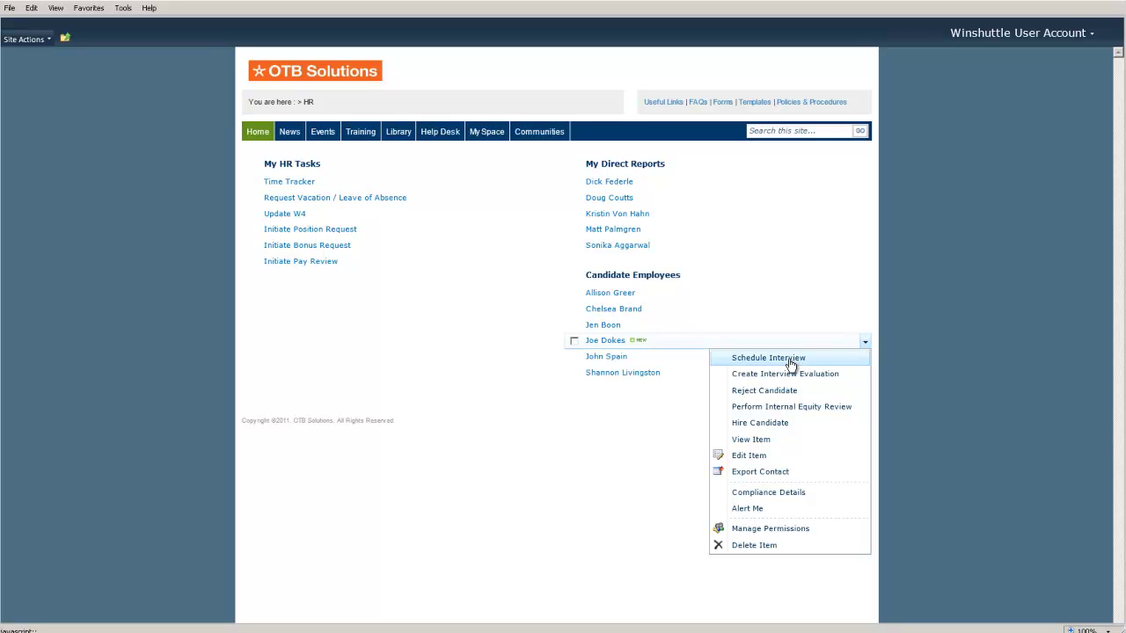
{"action": "left_click", "coordinate": [775, 425]}
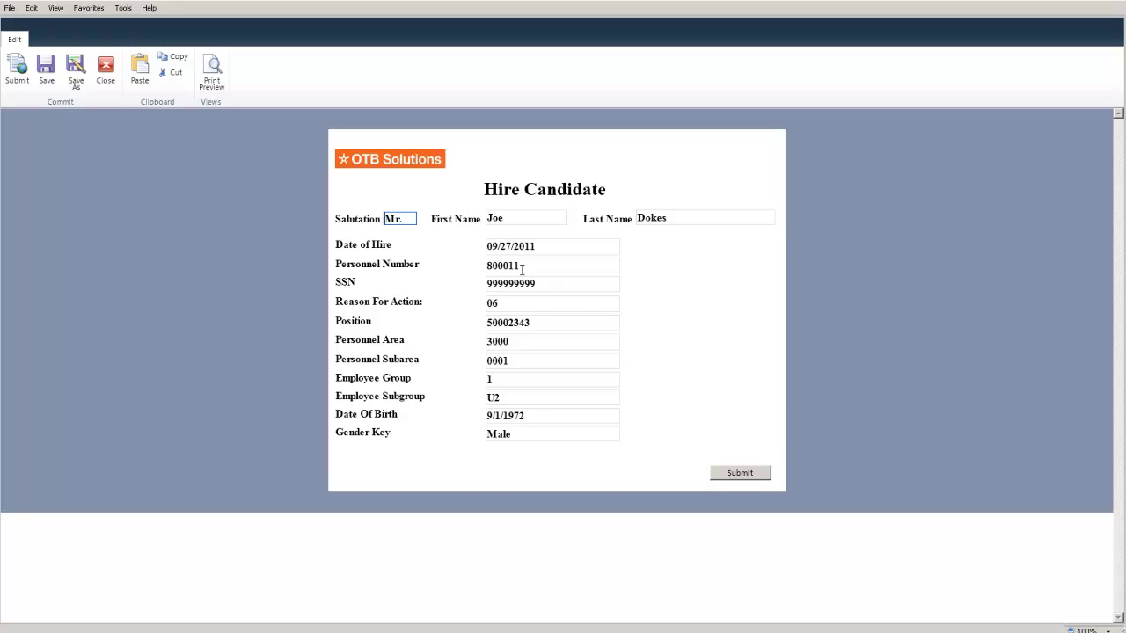
Check Personnel Number 800011 and Position 50002343, then submit the Hire Candidate form
{"action": "left_click_drag", "start_coordinate": [522, 265], "coordinate": [478, 266]}
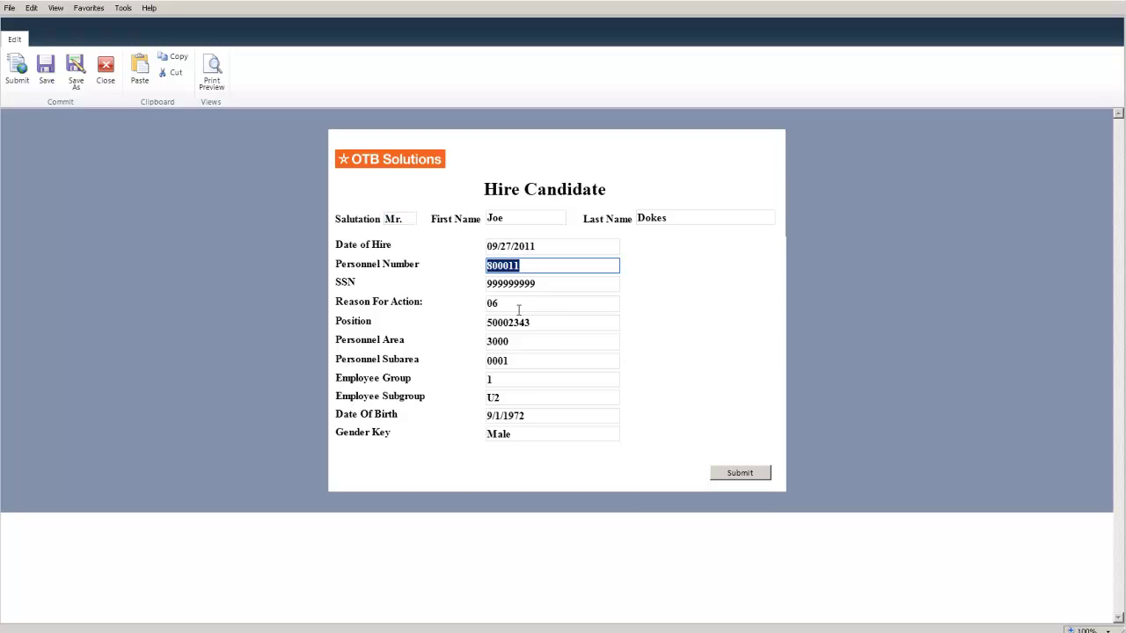
{"action": "left_click_drag", "start_coordinate": [533, 322], "coordinate": [467, 319]}
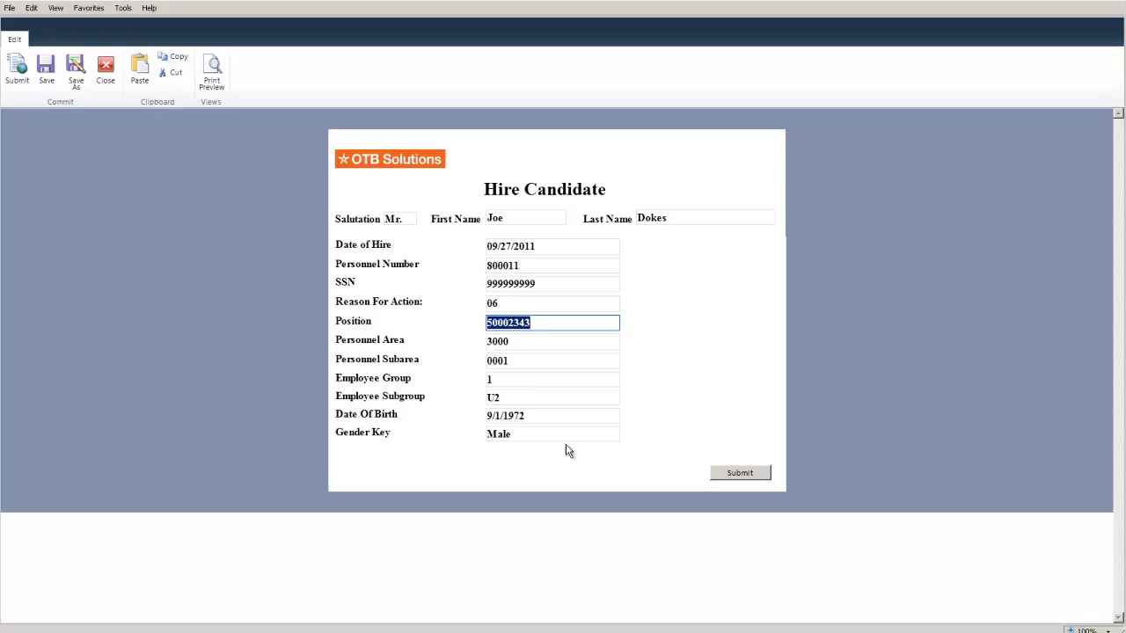
{"action": "left_click", "coordinate": [731, 472]}
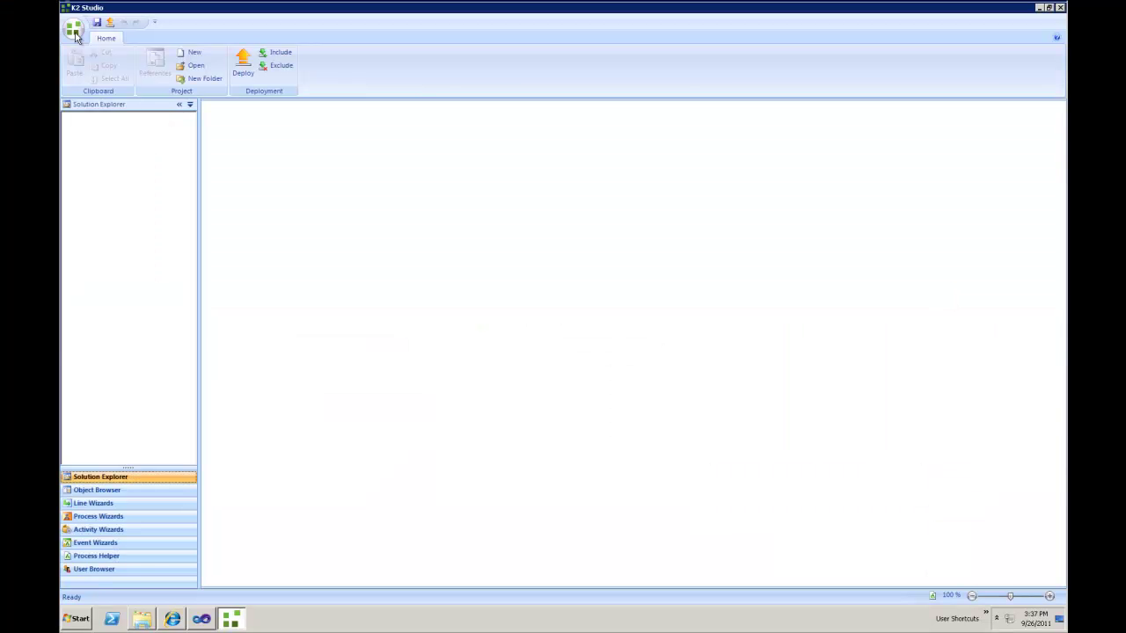
Open WorkflowProjectNewEmployeeSetup.k2proj from Recent Documents and select its New Employee Setup process
{"action": "left_click", "coordinate": [74, 31]}
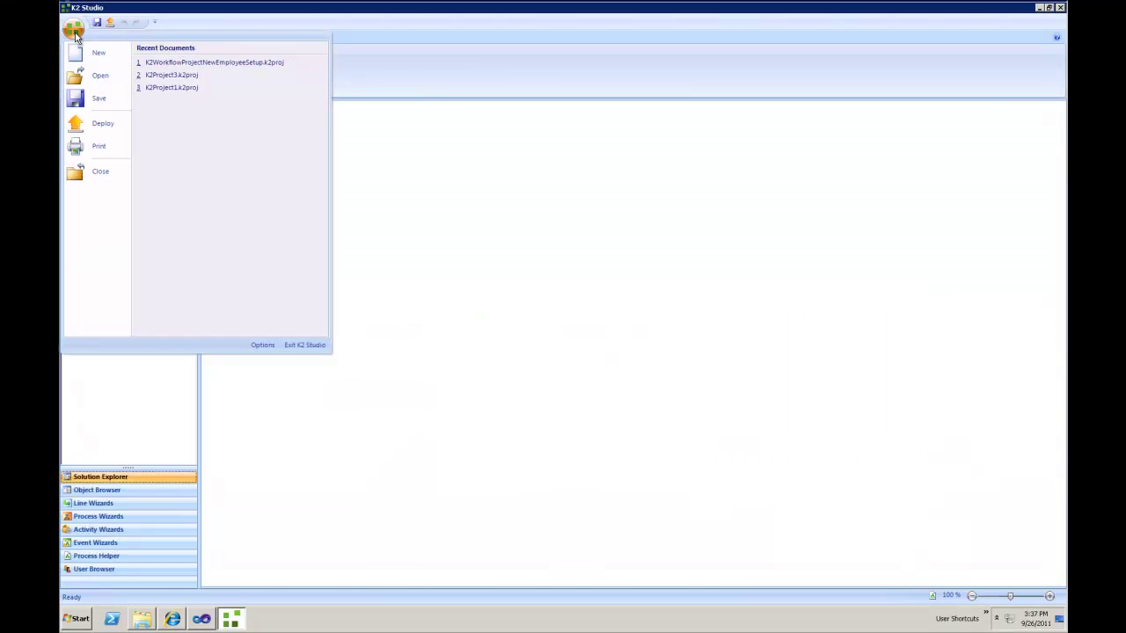
{"action": "left_click", "coordinate": [167, 63]}
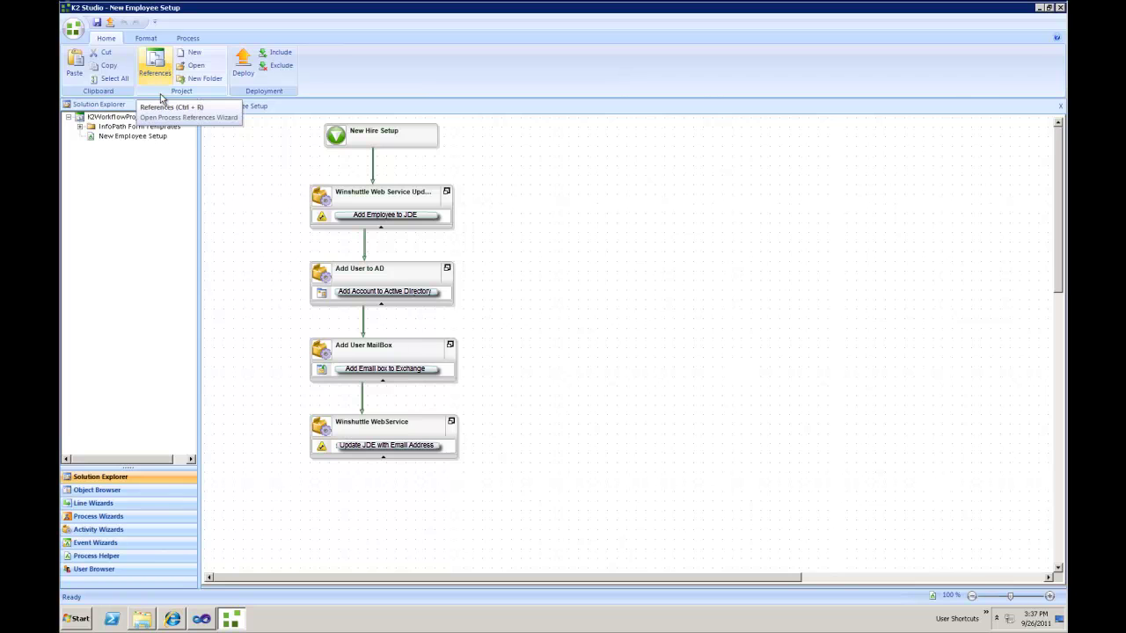
{"action": "left_click", "coordinate": [80, 128]}
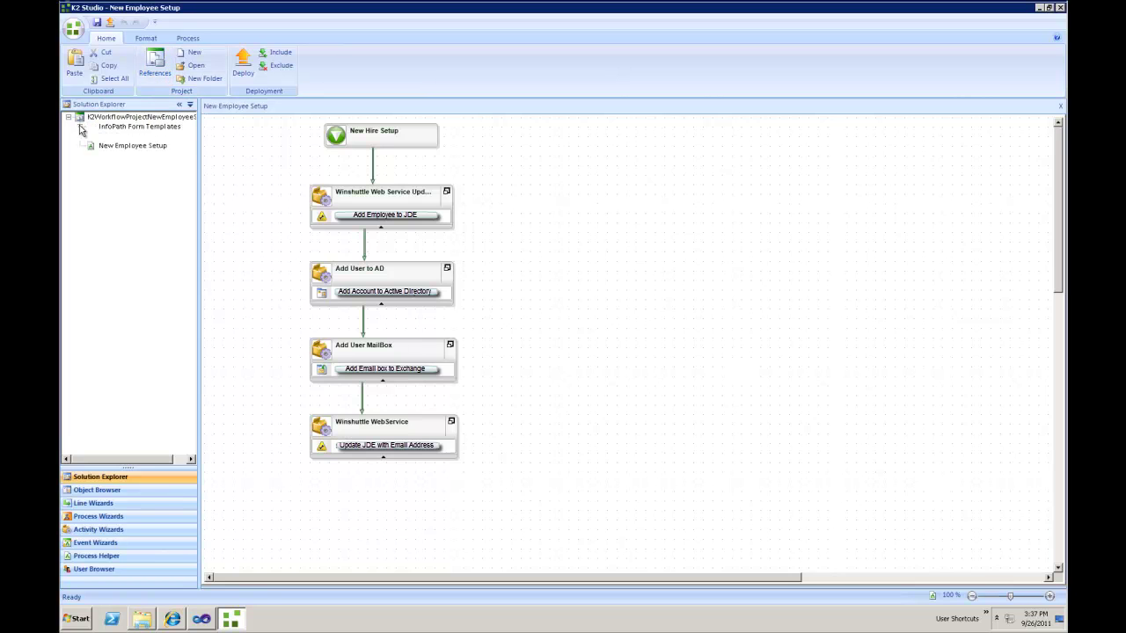
{"action": "left_click", "coordinate": [116, 138]}
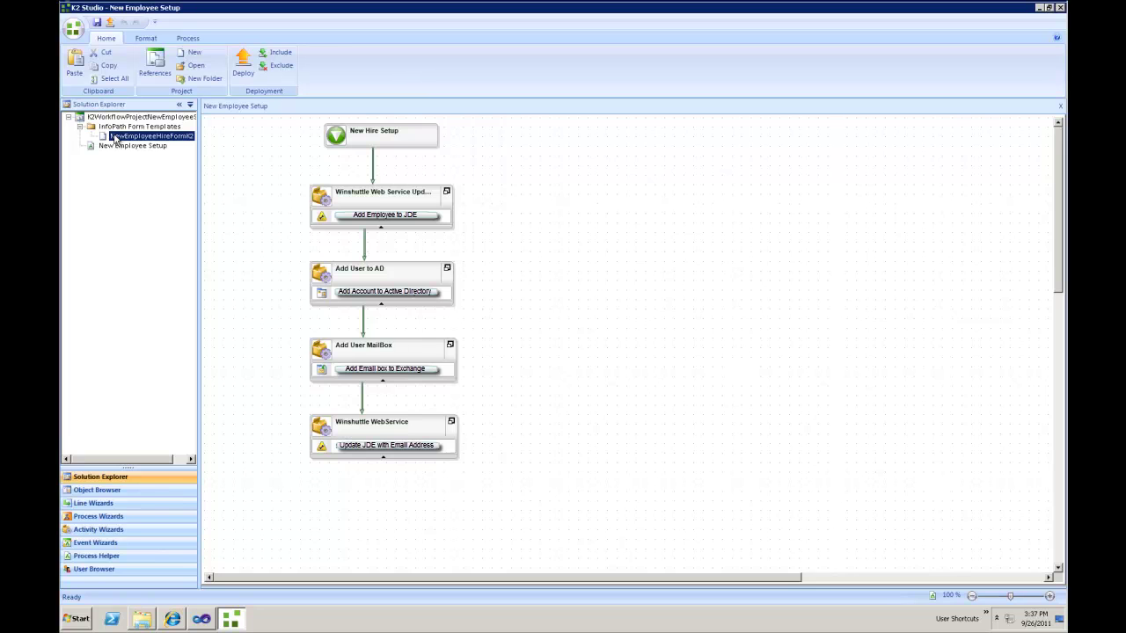
{"action": "left_click", "coordinate": [119, 146]}
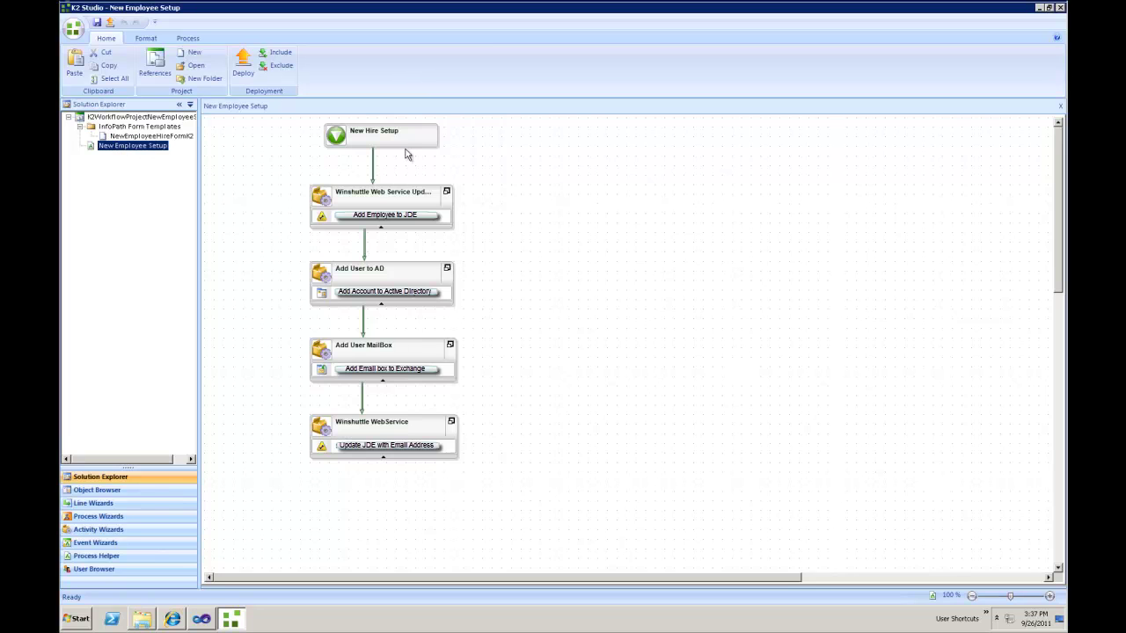
Inspect the Add Employee to JDE, Add User to AD, Add User MailBox and Winshuttle WebService activities
{"action": "left_click", "coordinate": [385, 190]}
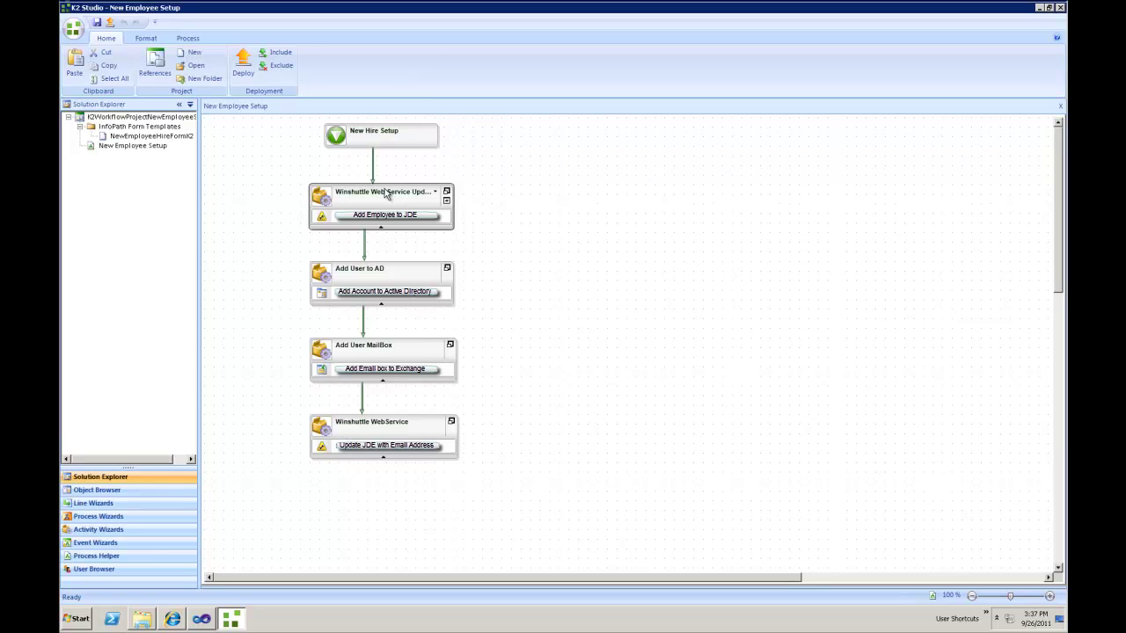
{"action": "left_click", "coordinate": [403, 274]}
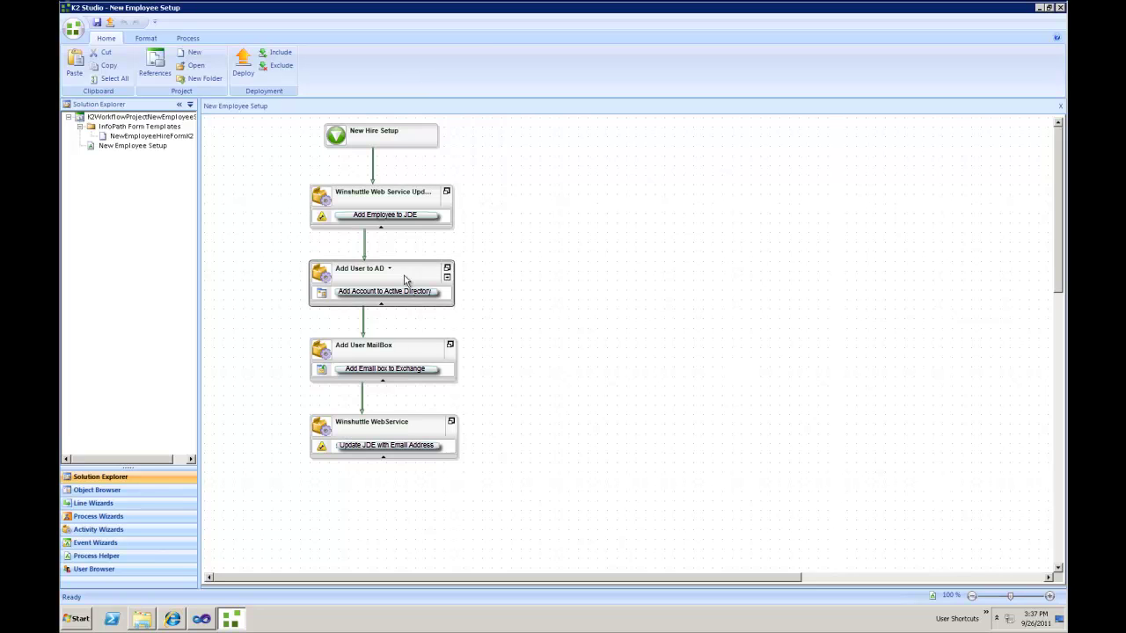
{"action": "left_click", "coordinate": [433, 351]}
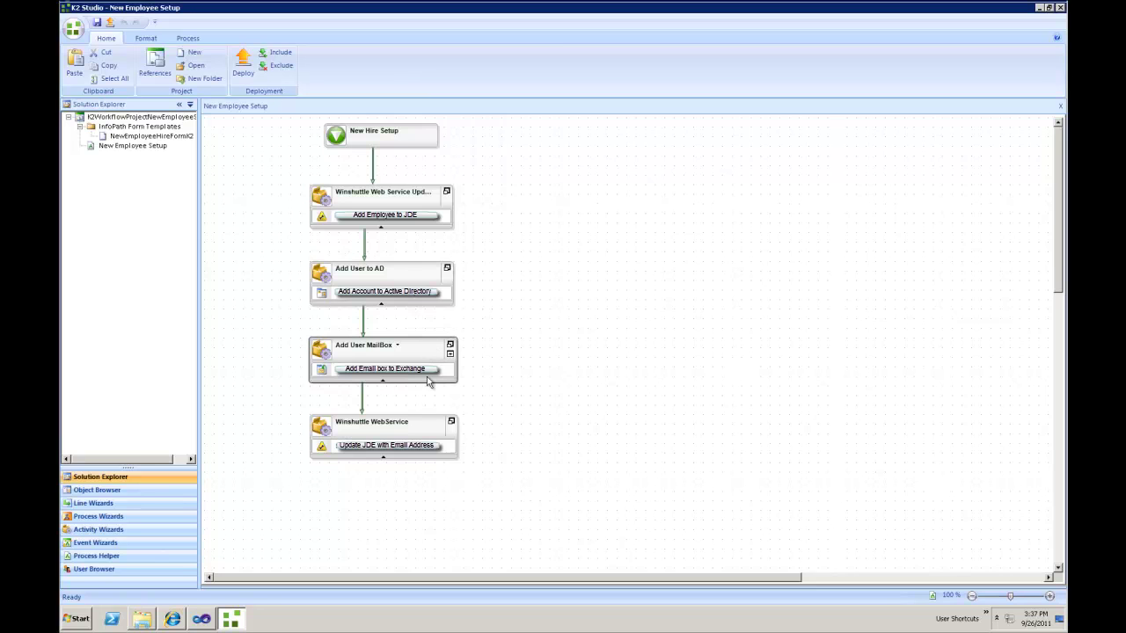
{"action": "left_click", "coordinate": [435, 428]}
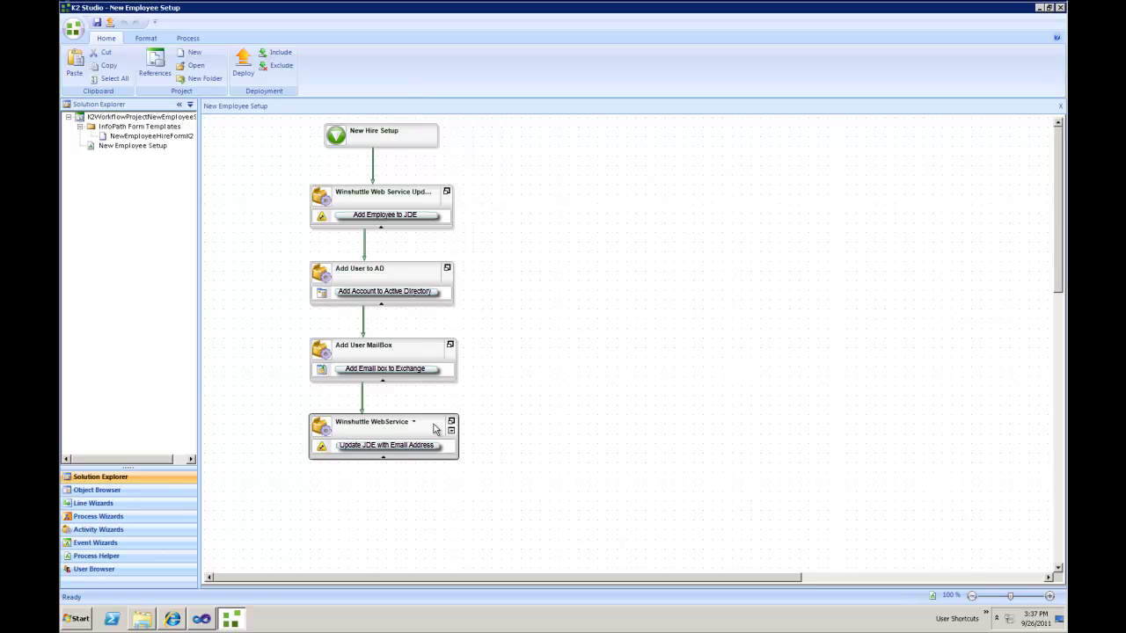
{"action": "key", "text": "alt"}
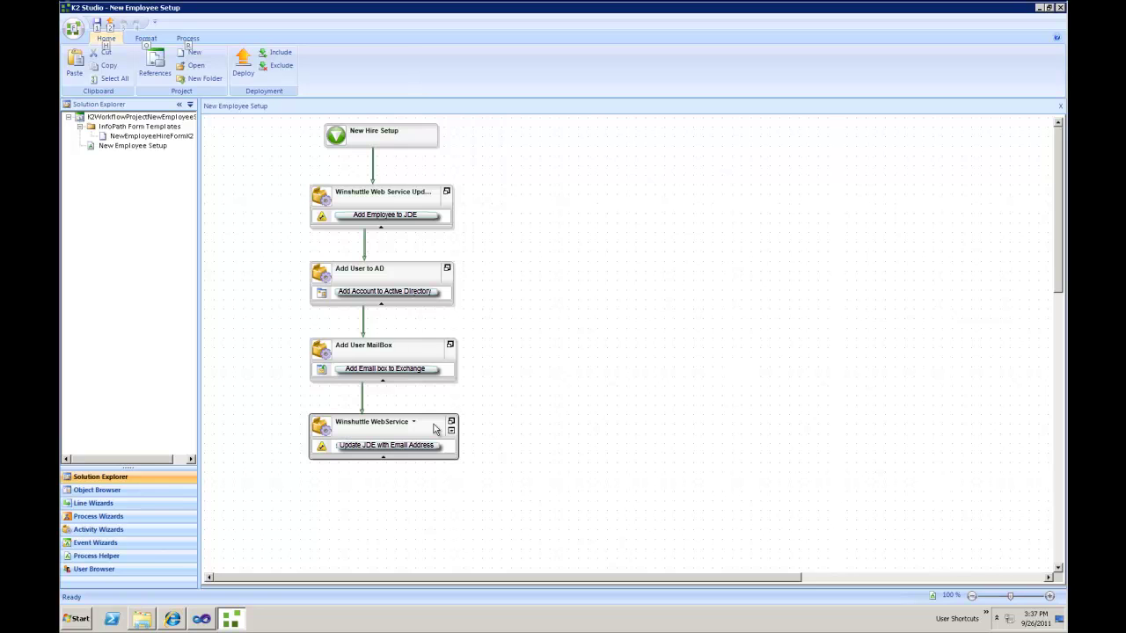